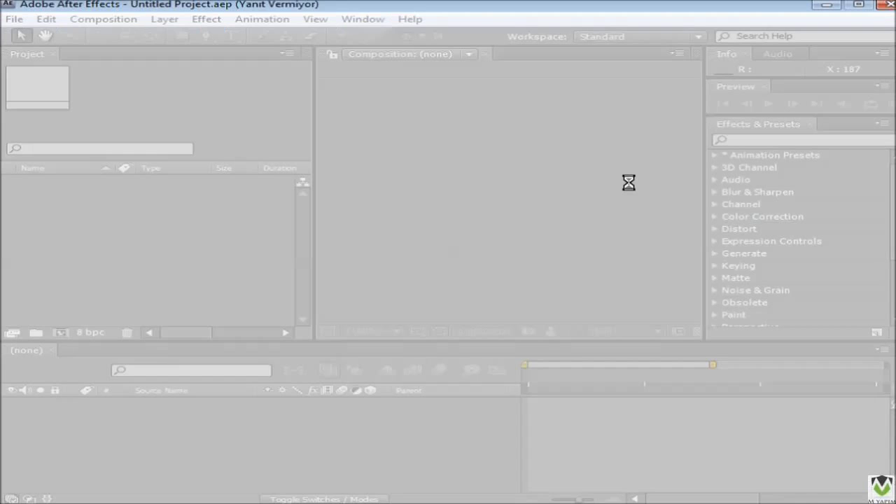
- Create a composition from the StopTheClock.mp4 footage instead of using blank composition settings
{"action": "left_click", "coordinate": [410, 244]}
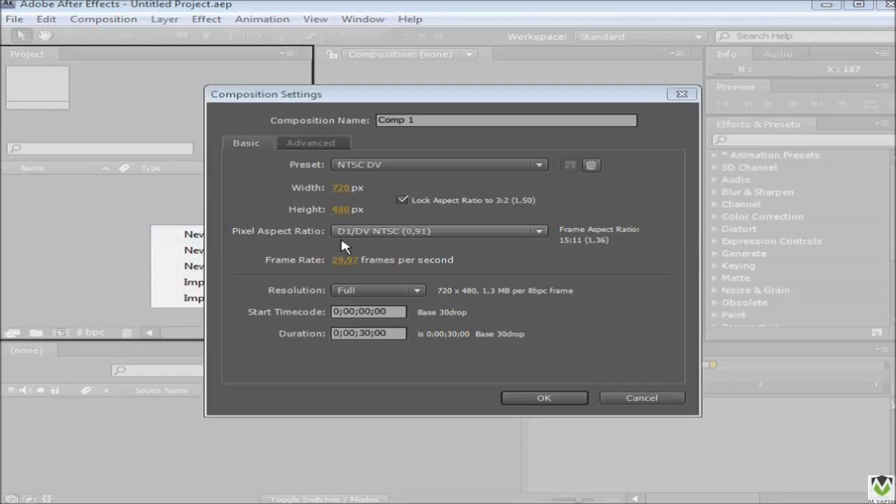
{"action": "left_click", "coordinate": [683, 93]}
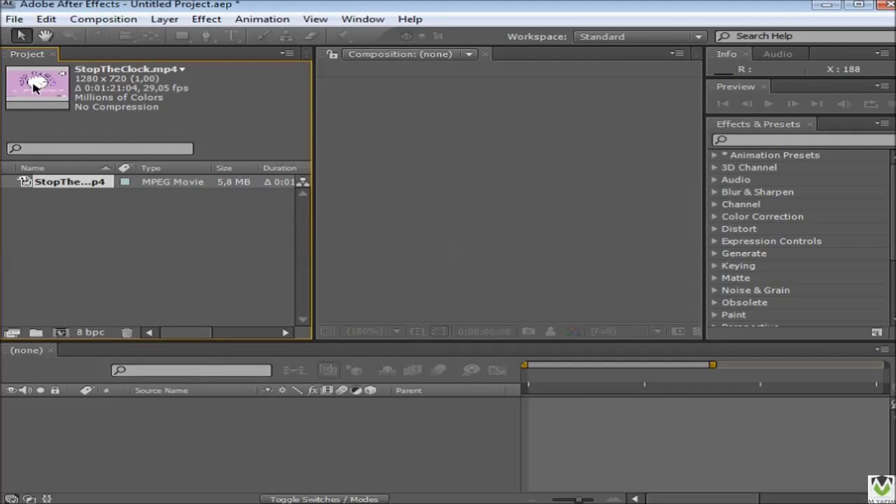
{"action": "left_click_drag", "start_coordinate": [565, 413], "coordinate": [565, 422]}
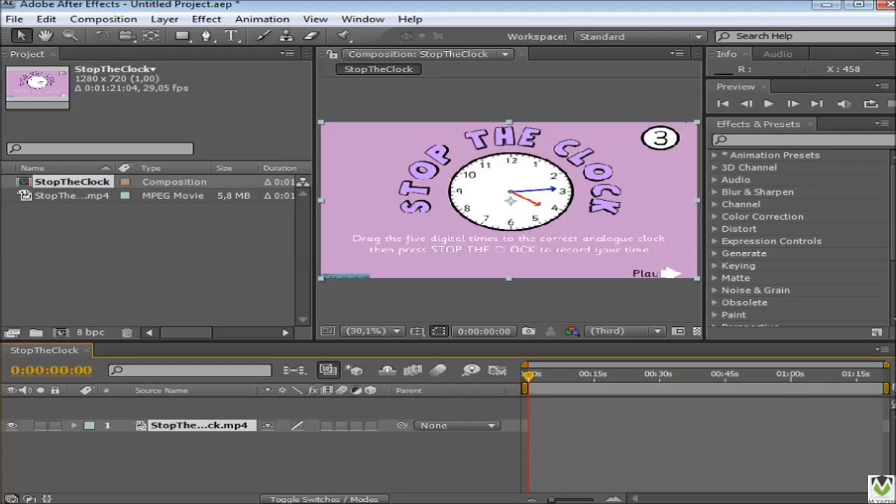
- Import s.avi from the desktop as footage and add the imported clips above the StopTheClock.mp4 layer in the timeline
{"action": "left_click", "coordinate": [17, 285]}
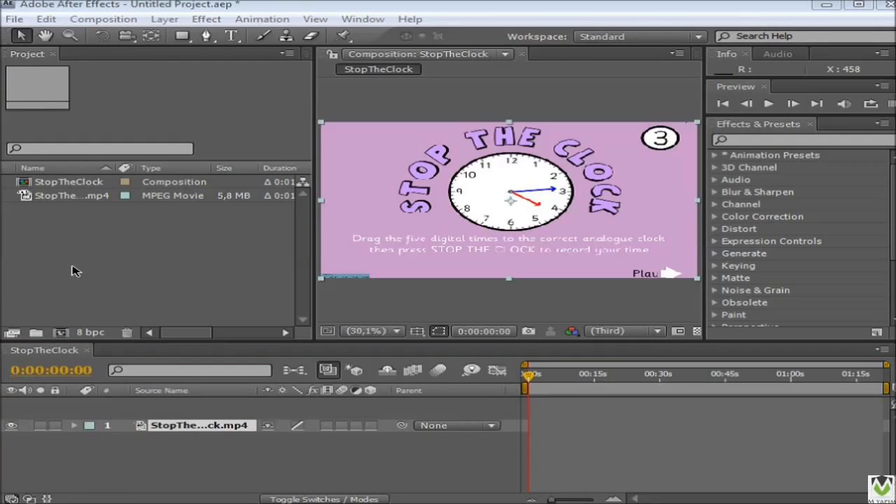
{"action": "right_click", "coordinate": [140, 240]}
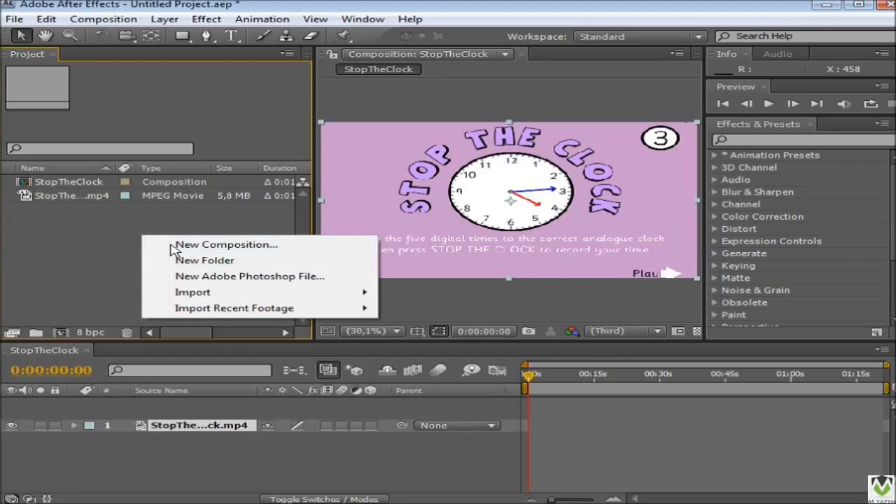
{"action": "mouse_move", "coordinate": [250, 296]}
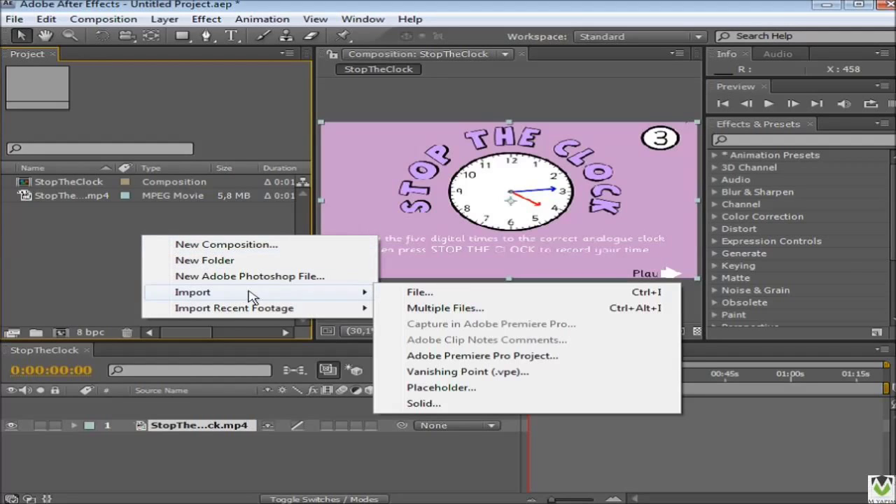
{"action": "left_click", "coordinate": [530, 298]}
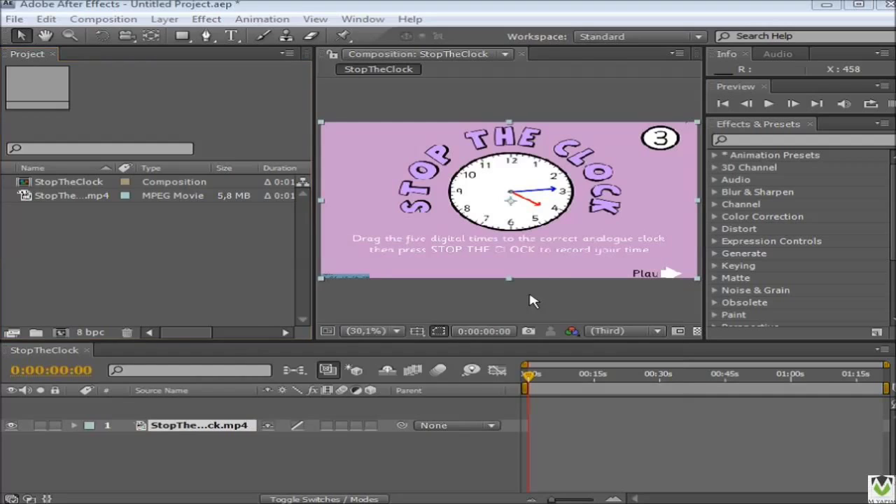
{"action": "type", "text": "s"}
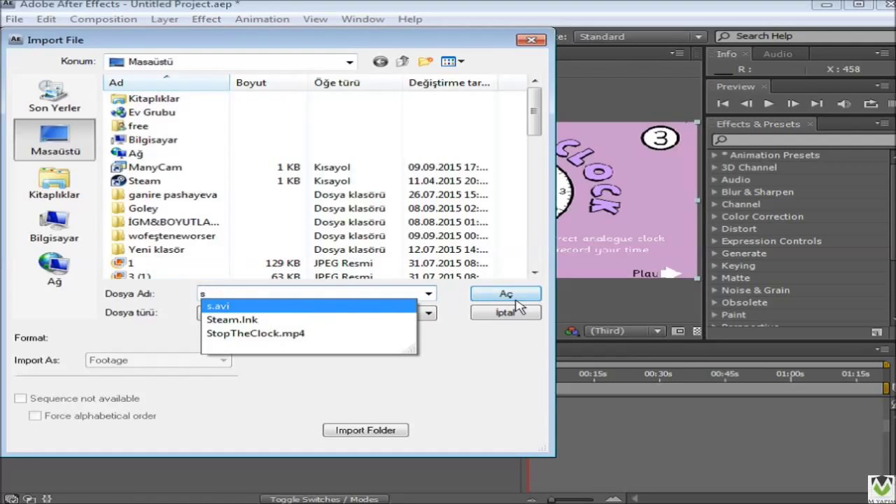
{"action": "left_click", "coordinate": [512, 300]}
{"action": "left_click", "coordinate": [508, 296]}
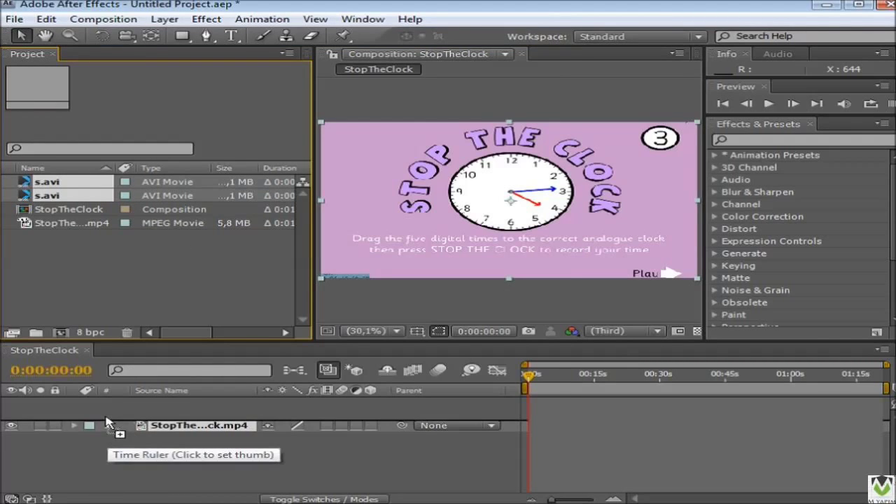
{"action": "left_click_drag", "start_coordinate": [106, 420], "coordinate": [106, 422]}
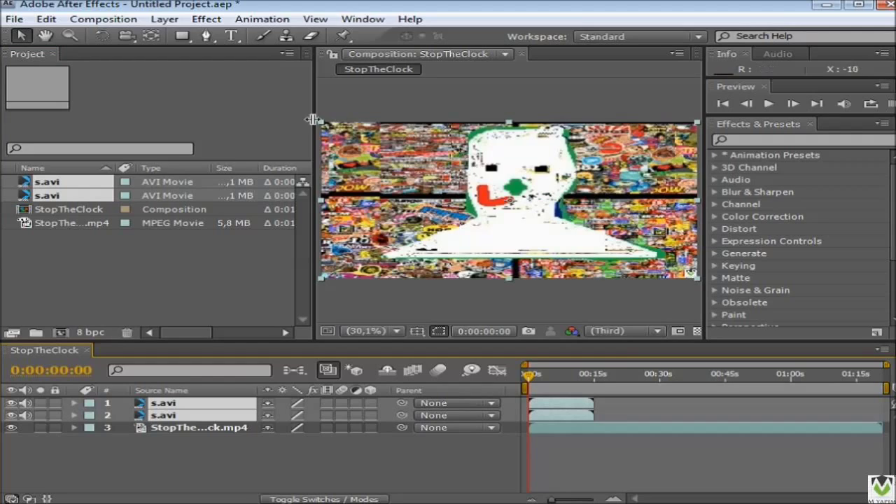
- Scale both s.avi layers down into the lower-right corner of the frame and shift them slightly earlier in time
{"action": "left_click_drag", "start_coordinate": [463, 189], "coordinate": [558, 206]}
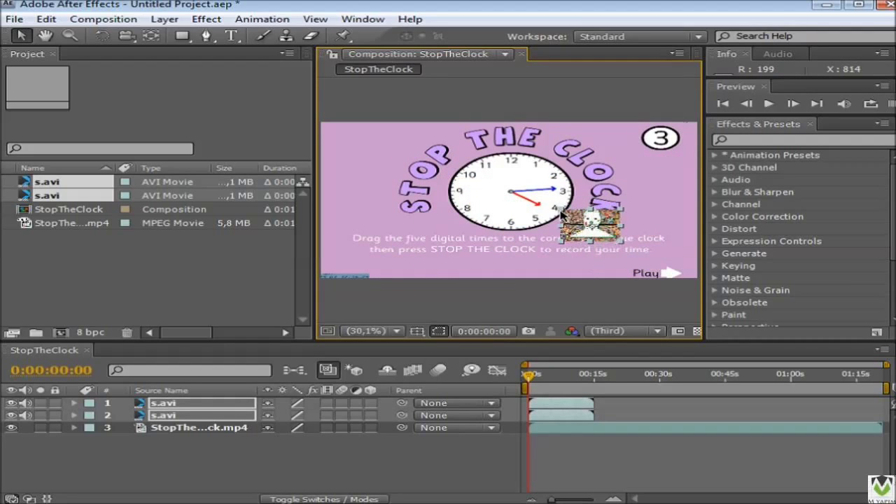
{"action": "left_click_drag", "start_coordinate": [644, 268], "coordinate": [663, 240]}
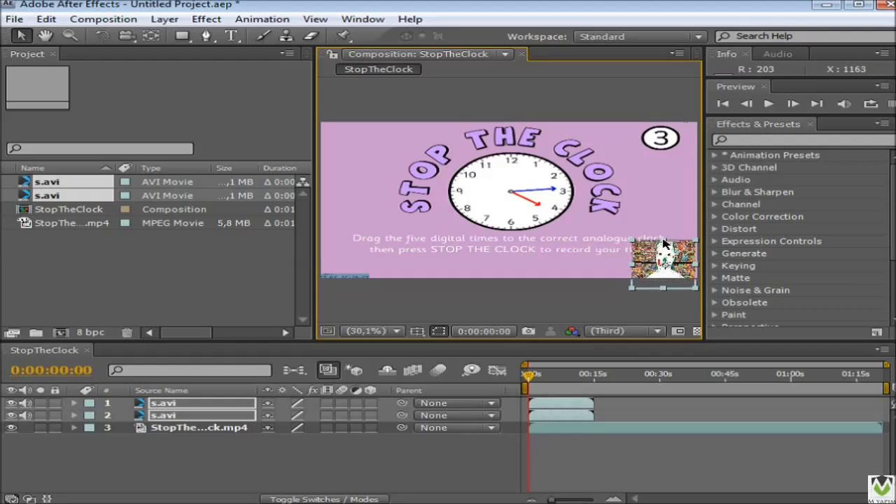
{"action": "mouse_move", "coordinate": [626, 261]}
{"action": "left_mouse_down"}
{"action": "mouse_move", "coordinate": [637, 262]}
{"action": "mouse_move", "coordinate": [625, 272]}
{"action": "mouse_move", "coordinate": [651, 272]}
{"action": "mouse_move", "coordinate": [641, 266]}
{"action": "left_mouse_up"}
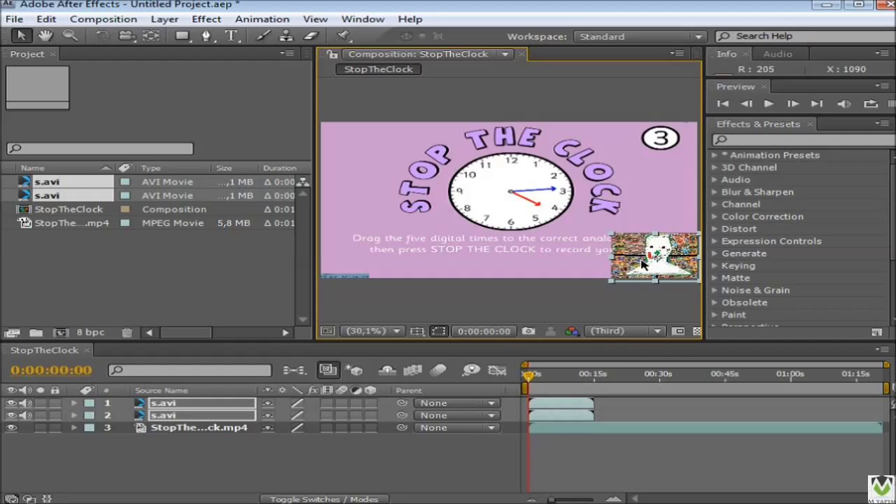
{"action": "mouse_move", "coordinate": [580, 407]}
{"action": "left_mouse_down"}
{"action": "mouse_move", "coordinate": [613, 408]}
{"action": "mouse_move", "coordinate": [570, 418]}
{"action": "left_mouse_up"}
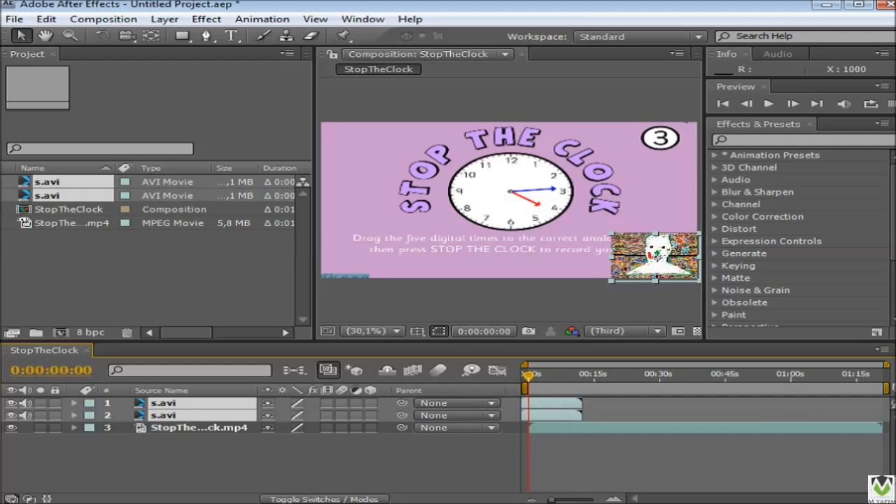
{"action": "left_click", "coordinate": [85, 277]}
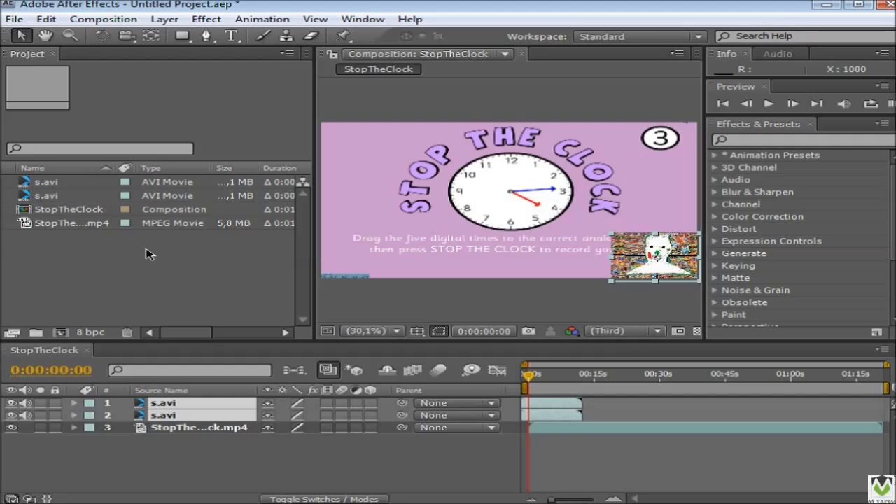
{"action": "right_click", "coordinate": [149, 253]}
{"action": "mouse_move", "coordinate": [226, 306]}
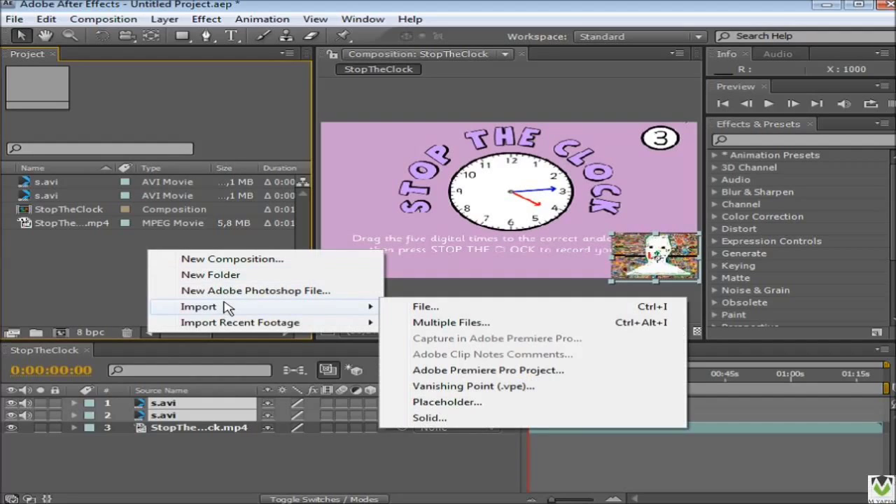
{"action": "left_click", "coordinate": [448, 311]}
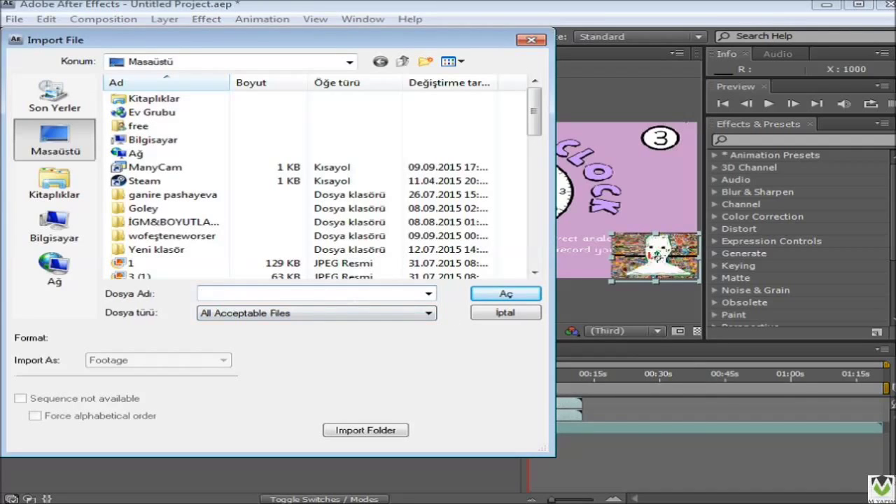
{"action": "type", "text": "b"}
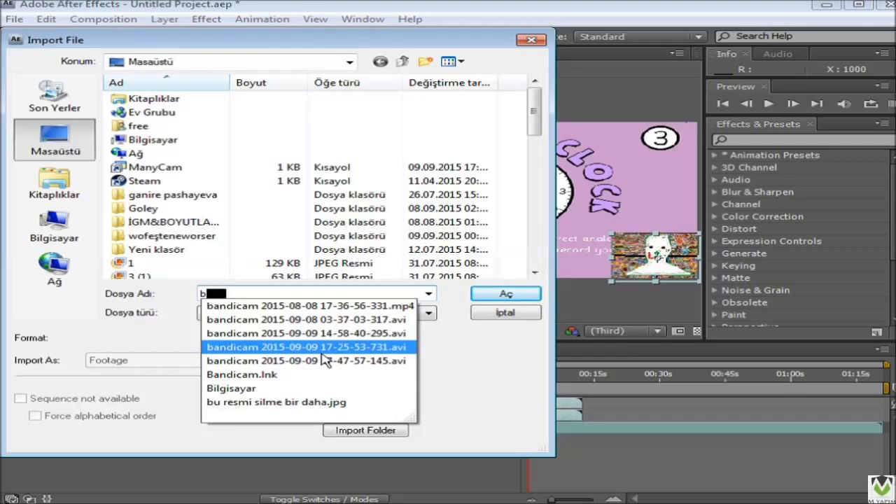
{"action": "left_click", "coordinate": [323, 354]}
{"action": "key", "text": "ctrl+c"}
{"action": "left_click", "coordinate": [498, 294]}
{"action": "left_click", "coordinate": [498, 294]}
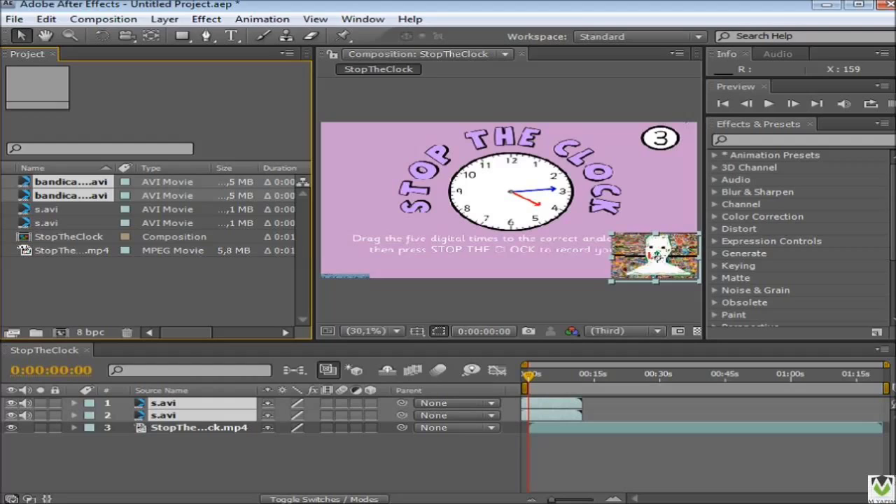
- Copy the bandicam video's file name from its desktop file
{"action": "right_click", "coordinate": [895, 219]}
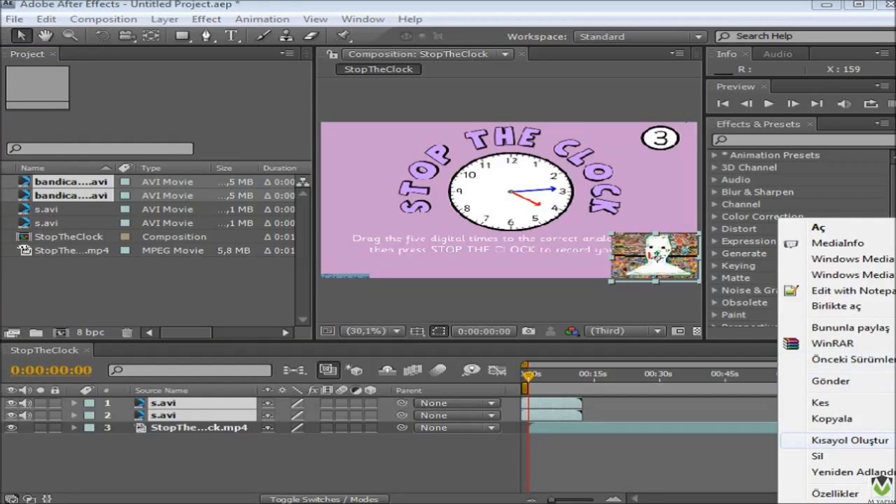
{"action": "left_click", "coordinate": [886, 473]}
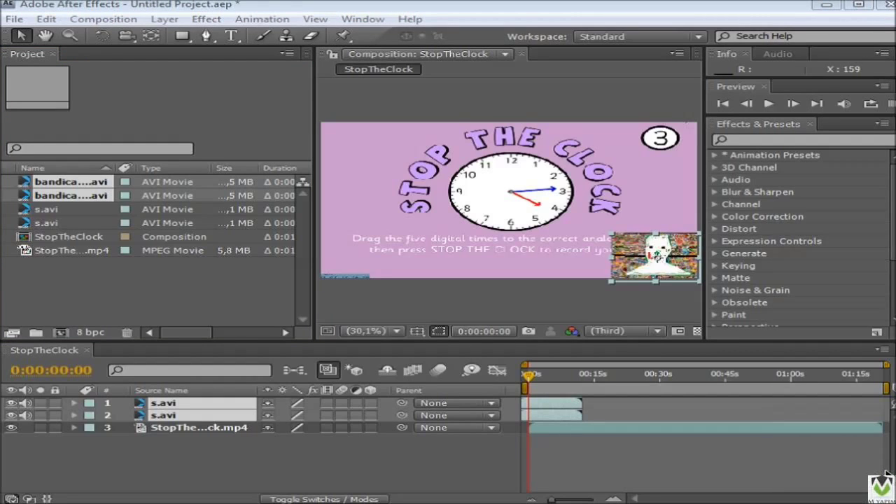
{"action": "right_click", "coordinate": [770, 222]}
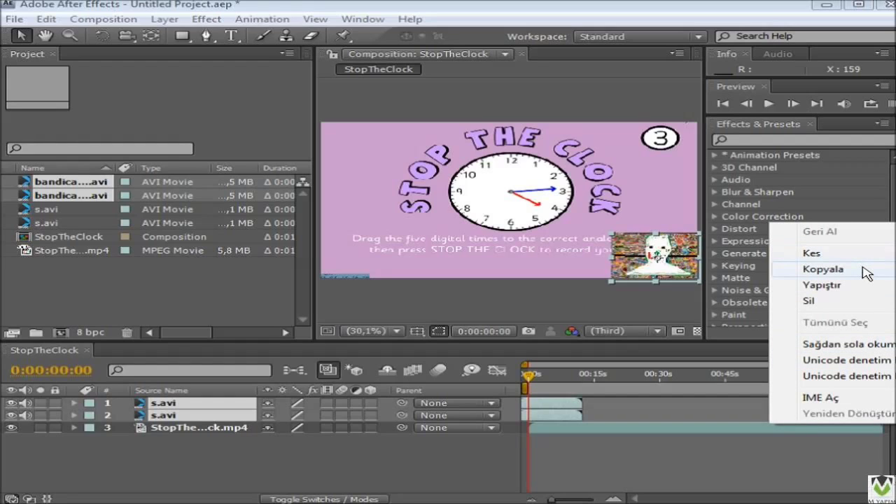
{"action": "left_click", "coordinate": [142, 281]}
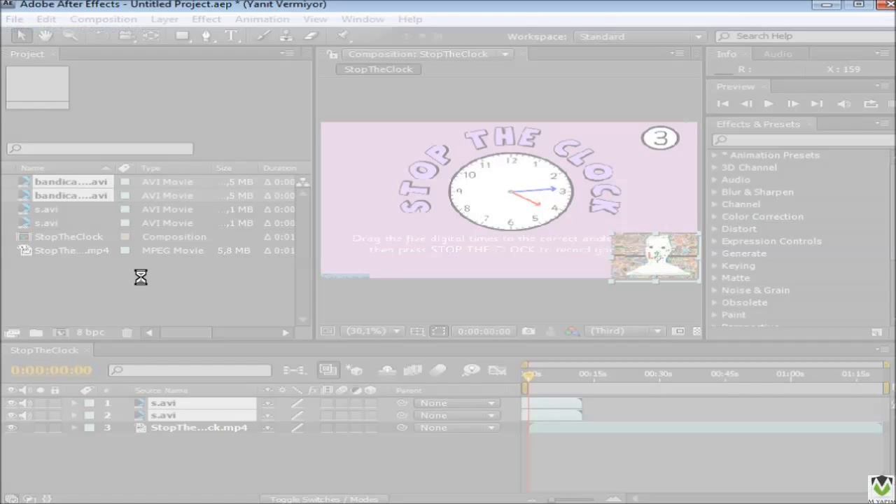
{"action": "right_click", "coordinate": [141, 277]}
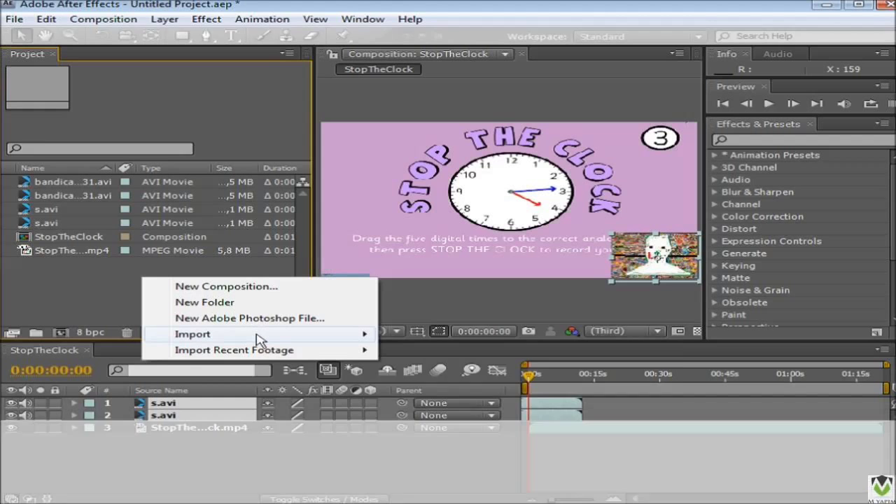
{"action": "mouse_move", "coordinate": [257, 337]}
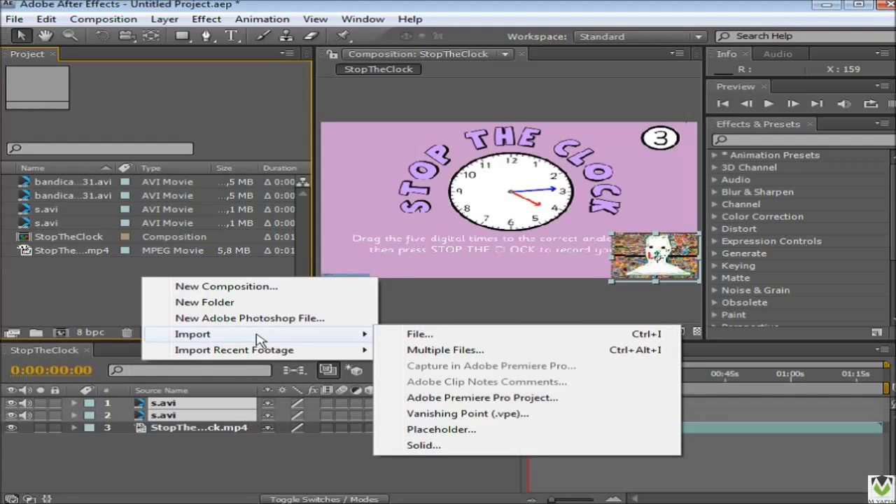
{"action": "left_click", "coordinate": [457, 338]}
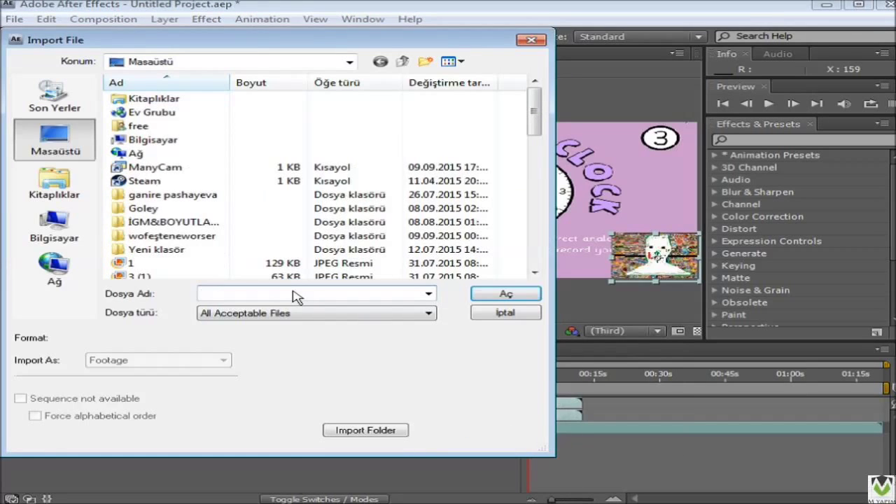
{"action": "right_click", "coordinate": [296, 294]}
{"action": "left_click", "coordinate": [363, 355]}
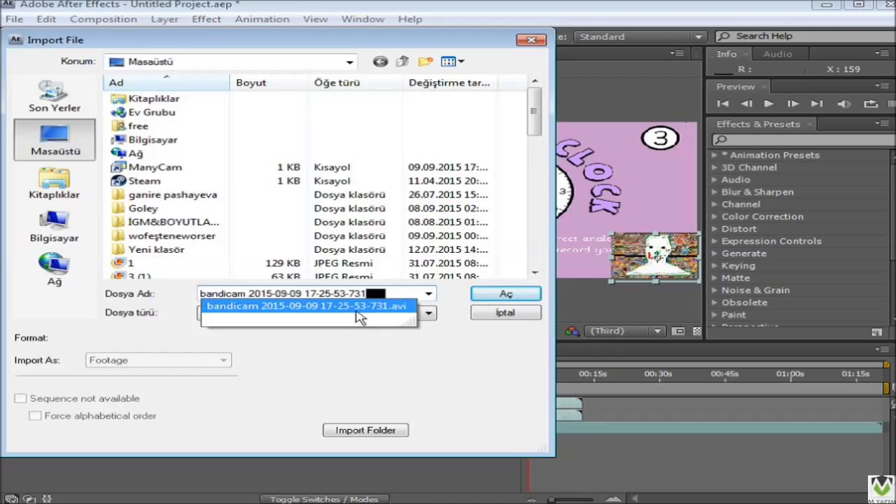
{"action": "left_click", "coordinate": [357, 308]}
{"action": "left_click", "coordinate": [524, 297]}
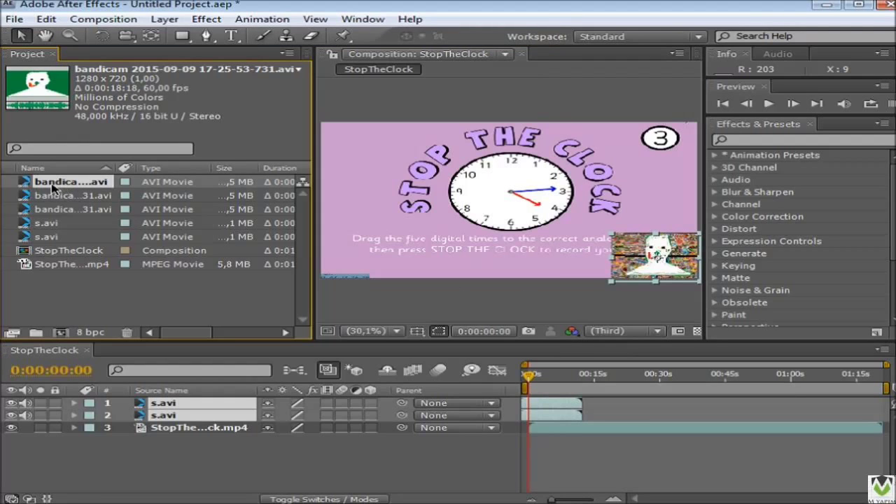
- Add the newly imported bandicam clip as the top layer just after the s.avi clips and move the current time to 0:00:18:03
{"action": "left_click_drag", "start_coordinate": [13, 183], "coordinate": [612, 412]}
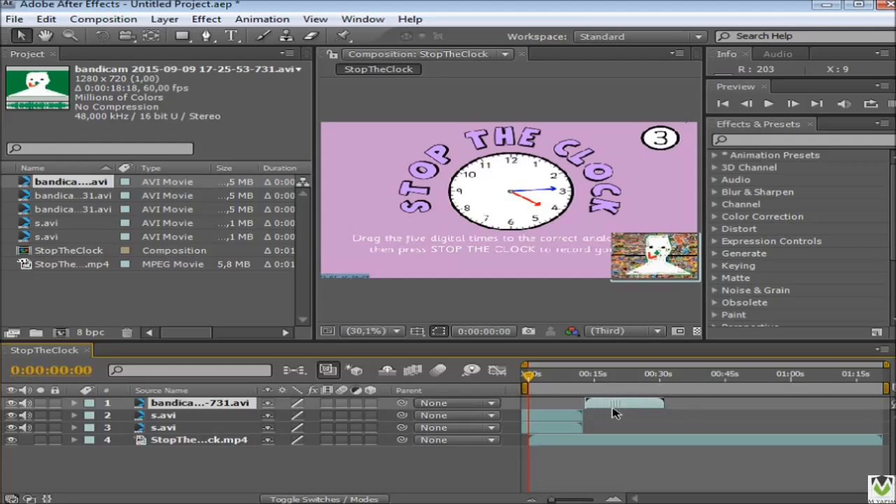
{"action": "left_click", "coordinate": [529, 390]}
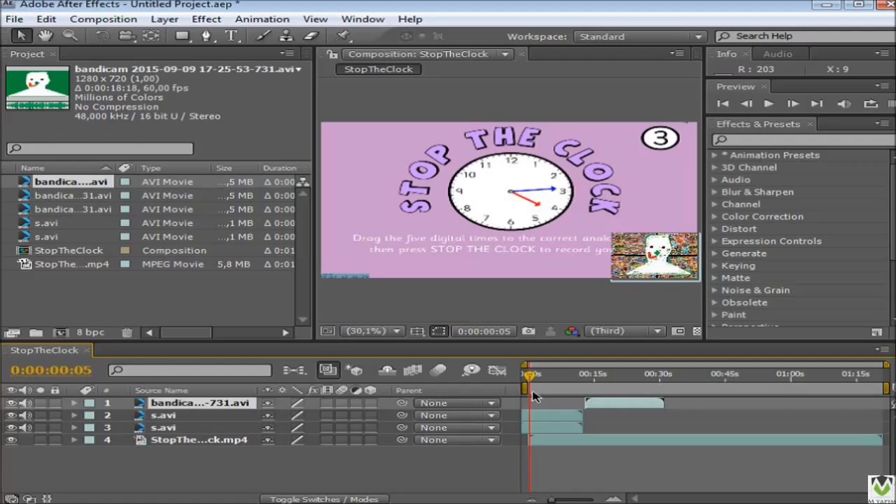
{"action": "left_click_drag", "start_coordinate": [530, 396], "coordinate": [565, 396]}
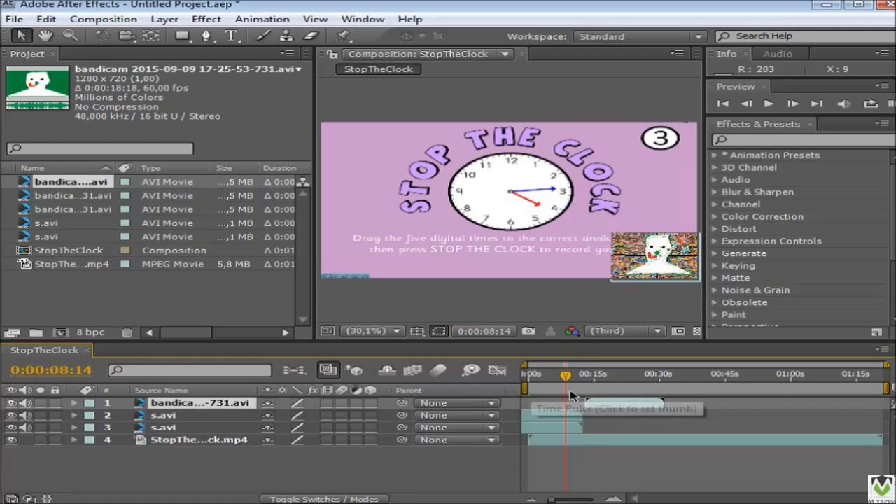
{"action": "left_click", "coordinate": [567, 397]}
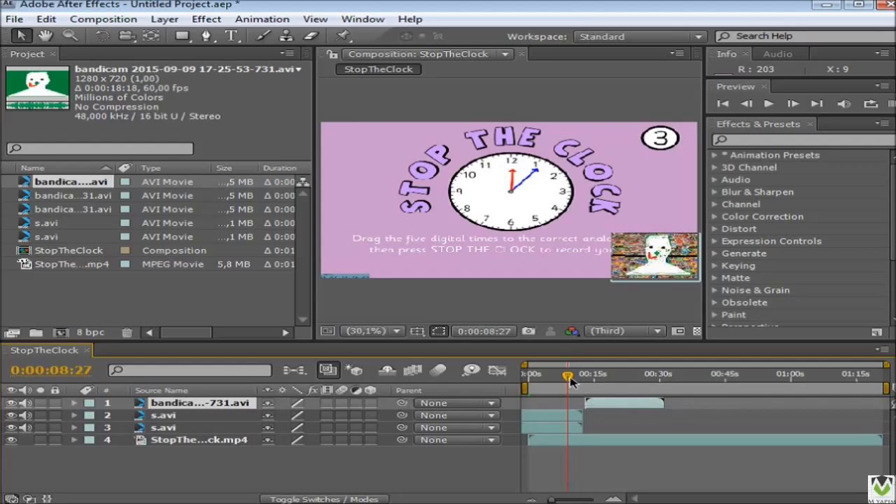
{"action": "left_click_drag", "start_coordinate": [571, 380], "coordinate": [589, 384]}
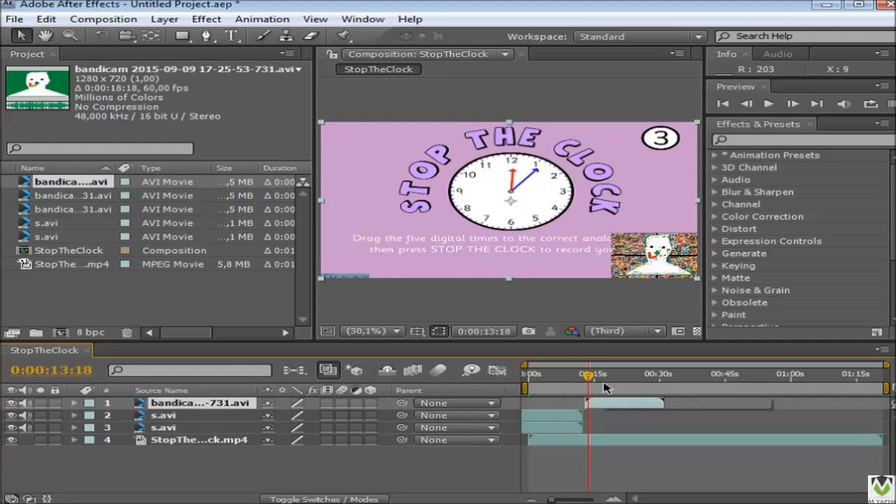
{"action": "left_click_drag", "start_coordinate": [596, 384], "coordinate": [592, 382]}
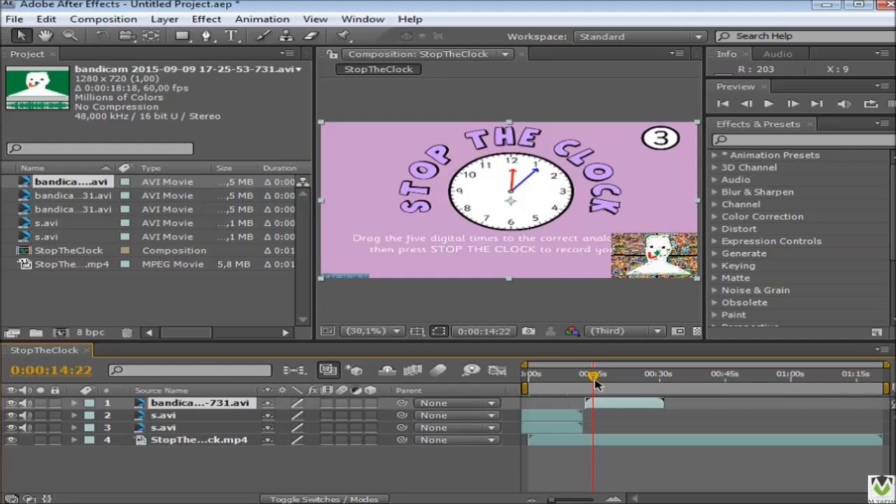
{"action": "left_click_drag", "start_coordinate": [595, 383], "coordinate": [606, 382]}
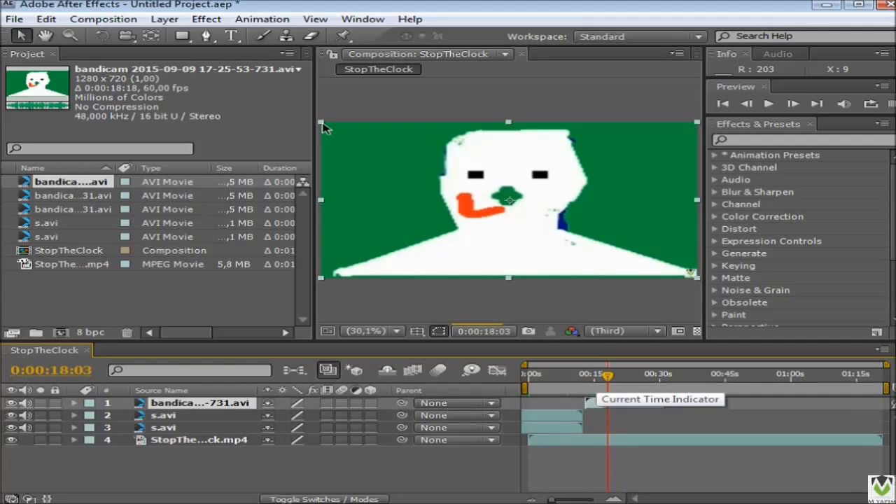
- Shrink the bandicam clip in the composition view and place it in the frame's lower-right corner, beside the 8:15 clock
{"action": "left_click_drag", "start_coordinate": [361, 141], "coordinate": [464, 177]}
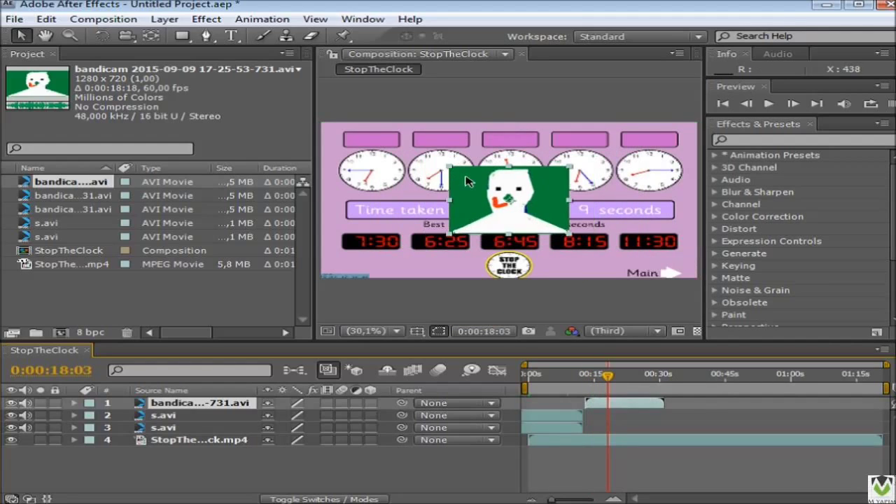
{"action": "left_click_drag", "start_coordinate": [511, 200], "coordinate": [629, 242]}
{"action": "mouse_move", "coordinate": [646, 212]}
{"action": "left_mouse_down"}
{"action": "mouse_move", "coordinate": [641, 235]}
{"action": "mouse_move", "coordinate": [637, 223]}
{"action": "left_mouse_up"}
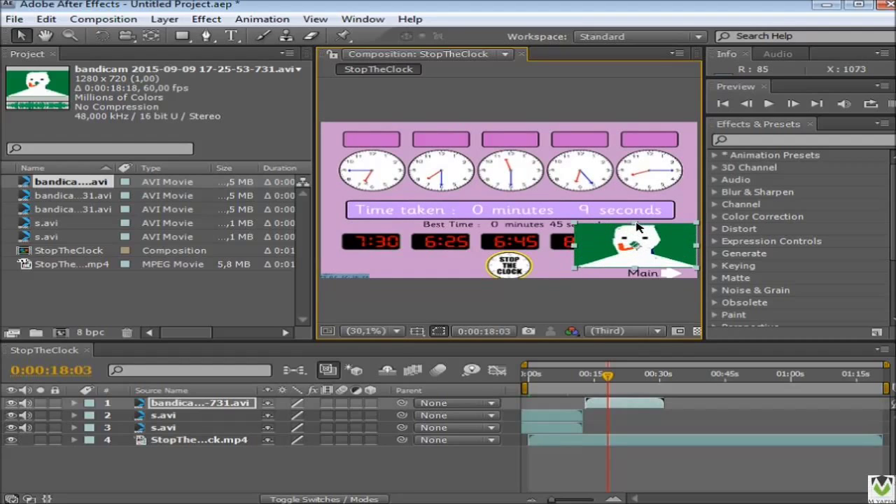
{"action": "left_click_drag", "start_coordinate": [575, 245], "coordinate": [631, 258]}
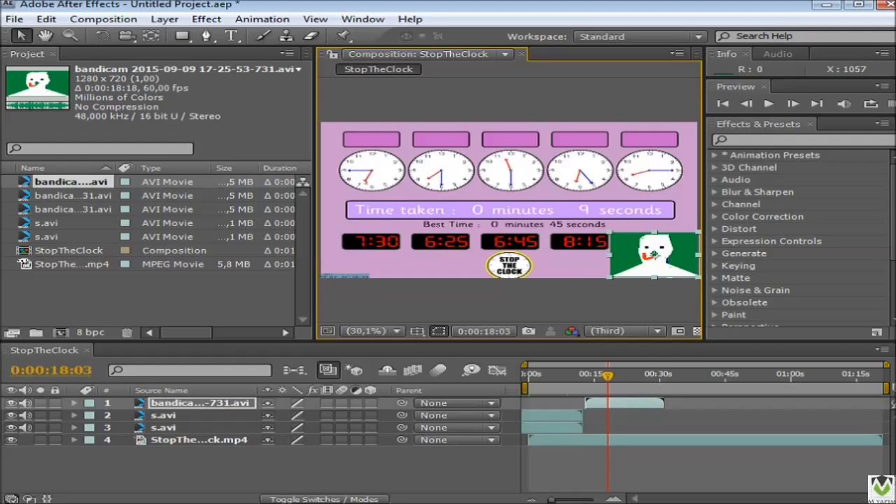
- Add the bandicam footage once more as the top layer, starting just after the first bandicam clip ends
{"action": "left_click", "coordinate": [31, 182], "text": "shift"}
{"action": "left_click", "coordinate": [40, 209], "text": "shift"}
{"action": "left_click", "coordinate": [29, 182]}
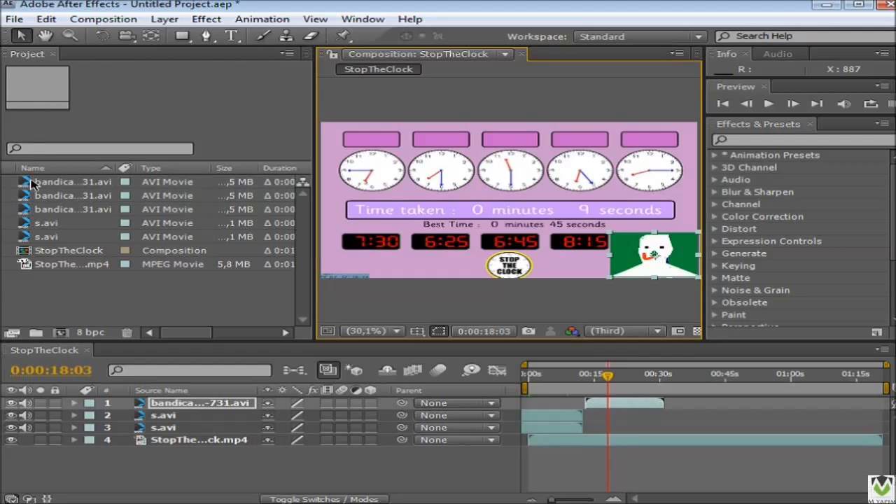
{"action": "left_click_drag", "start_coordinate": [30, 183], "coordinate": [93, 398]}
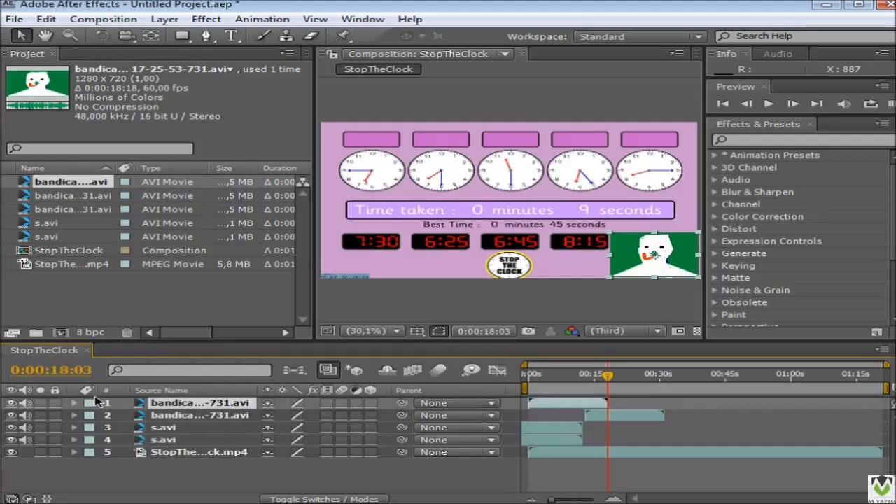
{"action": "left_click_drag", "start_coordinate": [569, 409], "coordinate": [711, 422]}
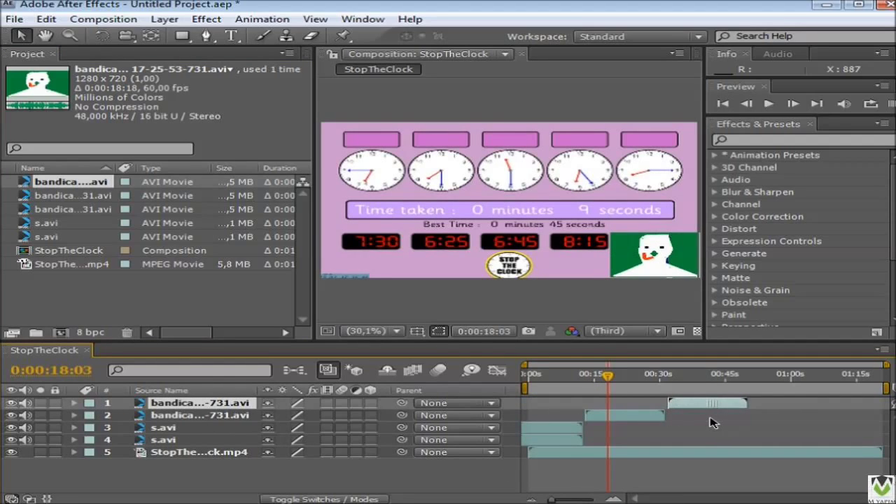
- Move the current time to 0:00:36:19 and fit the top bandicam layer to the composition
{"action": "left_click_drag", "start_coordinate": [607, 379], "coordinate": [630, 379]}
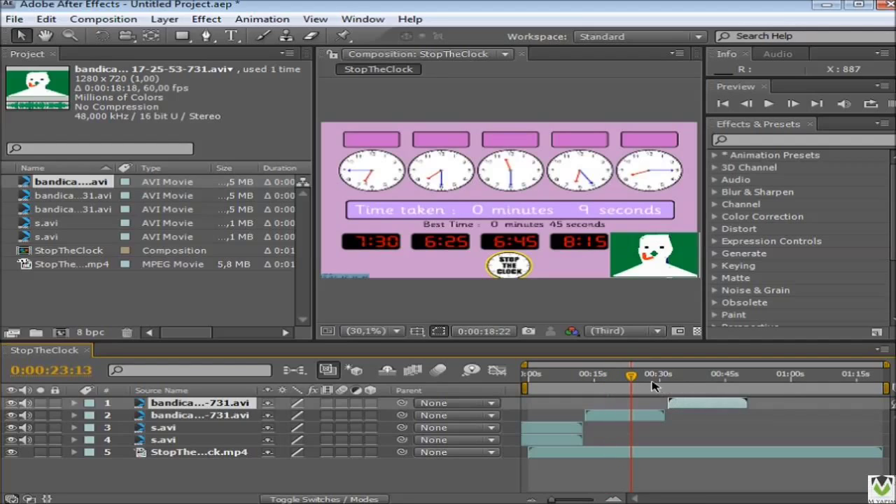
{"action": "left_click_drag", "start_coordinate": [639, 379], "coordinate": [693, 383]}
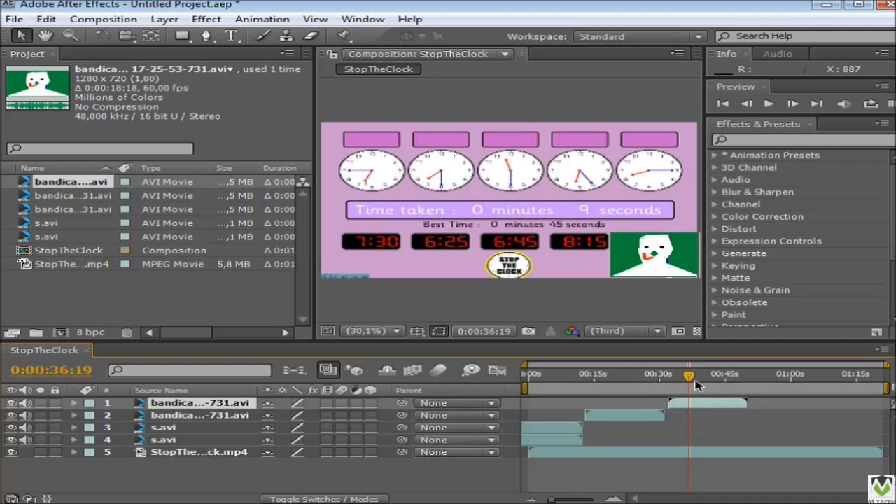
{"action": "key", "text": "ctrl+alt+f"}
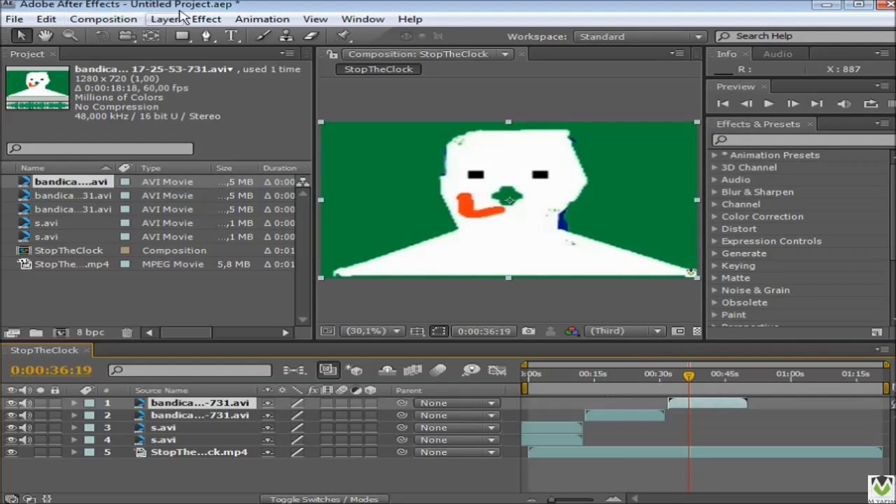
- Apply Keylight (1.2) to the top bandicam layer and sample its green background as the Screen Colour
{"action": "left_click", "coordinate": [222, 21]}
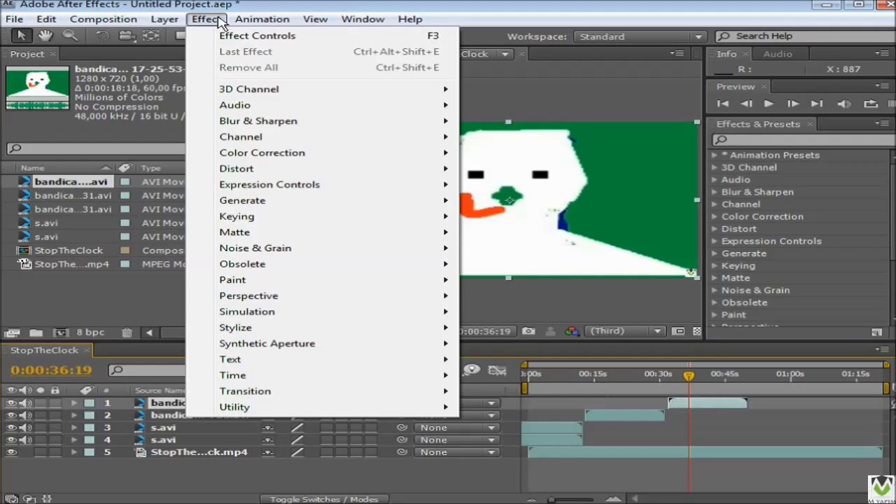
{"action": "mouse_move", "coordinate": [336, 201]}
{"action": "mouse_move", "coordinate": [350, 221]}
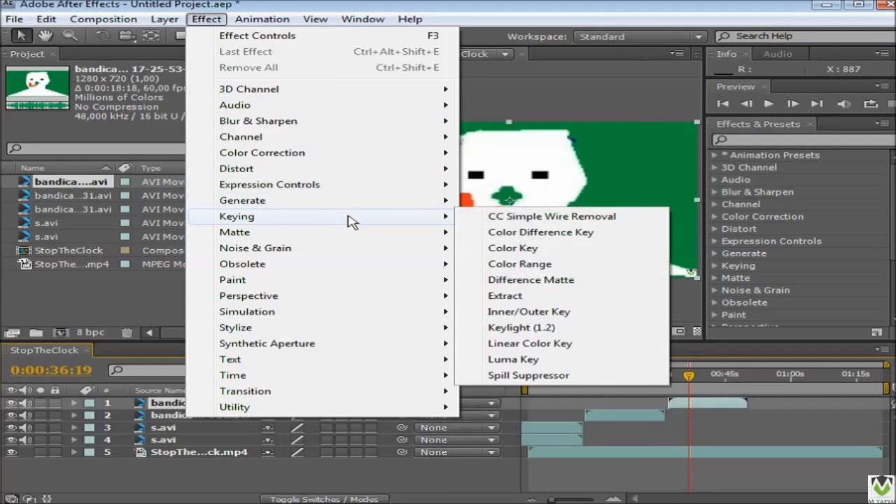
{"action": "left_click", "coordinate": [540, 329]}
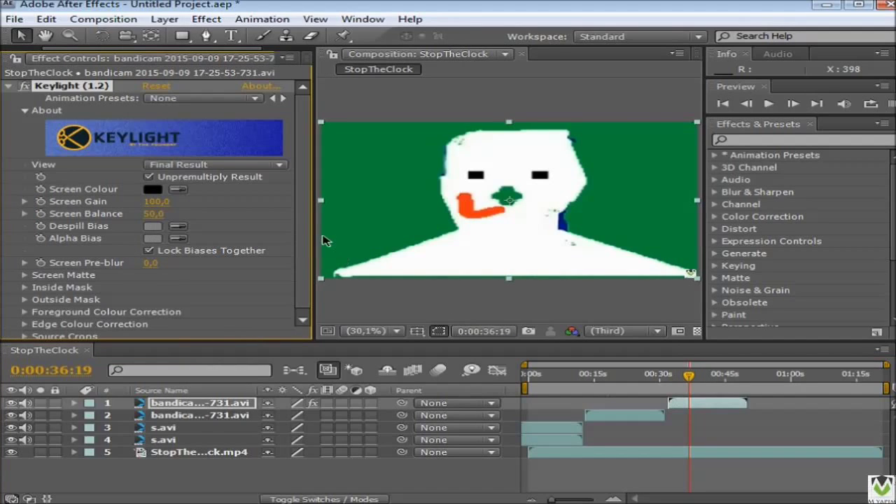
{"action": "left_click", "coordinate": [182, 188]}
{"action": "left_click", "coordinate": [414, 160]}
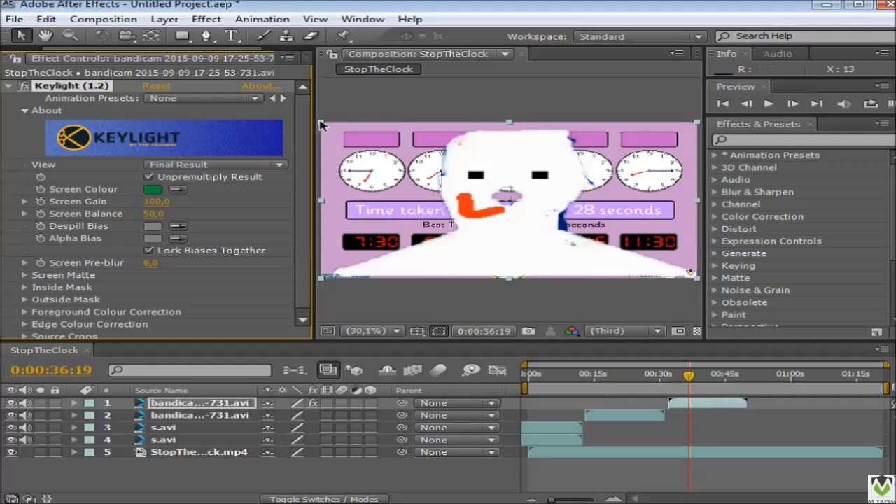
- Scale down the keyed bandicam figure and fit it into the frame's lower-right corner, over the 11:30 clock
{"action": "left_click_drag", "start_coordinate": [322, 123], "coordinate": [376, 156]}
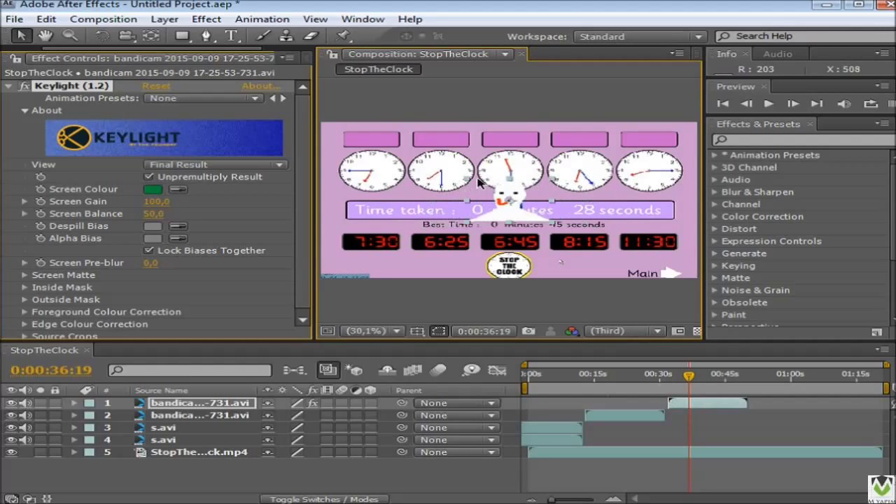
{"action": "left_click_drag", "start_coordinate": [524, 199], "coordinate": [662, 222]}
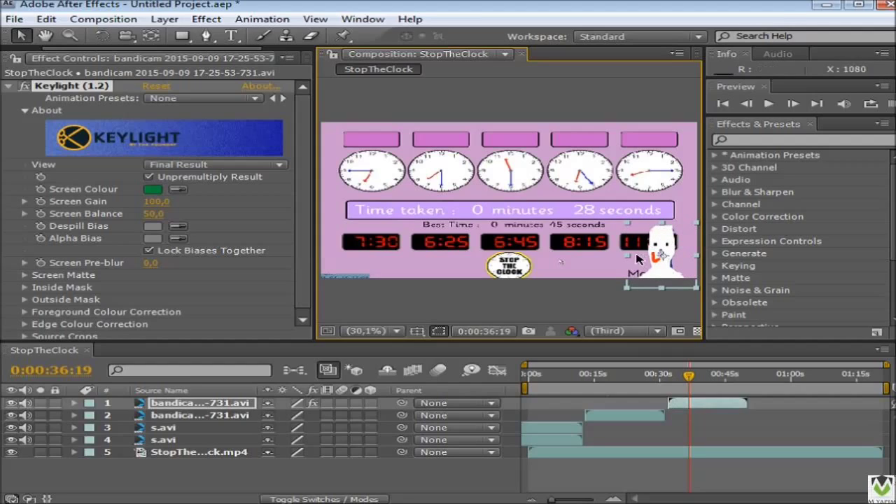
{"action": "left_click_drag", "start_coordinate": [626, 255], "coordinate": [601, 255]}
{"action": "left_click_drag", "start_coordinate": [656, 256], "coordinate": [640, 251]}
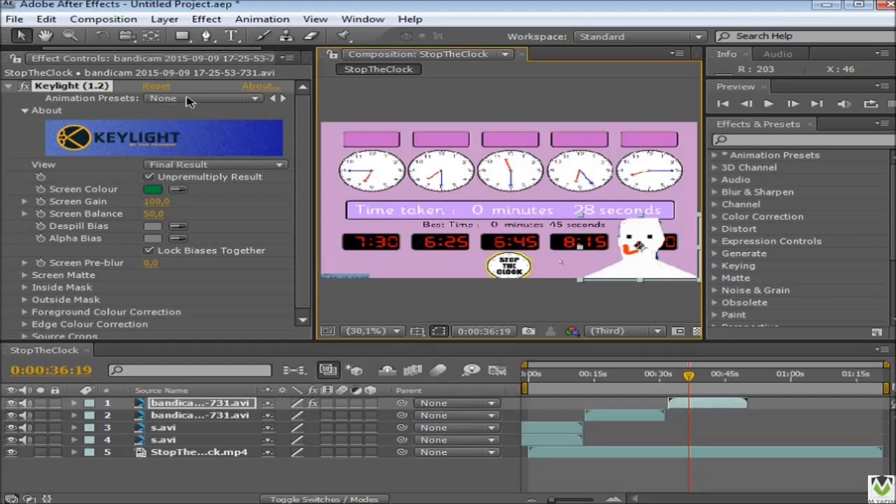
- Save the project to the desktop under the name Untitled Project
{"action": "left_click", "coordinate": [15, 19]}
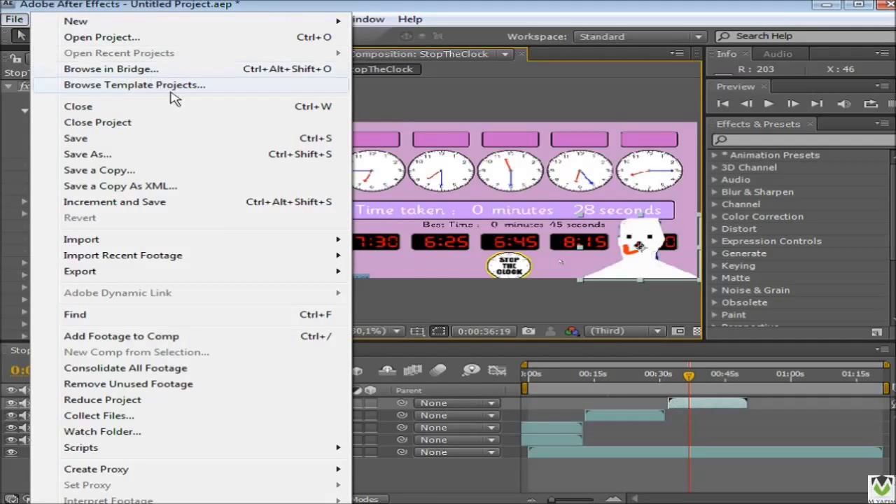
{"action": "left_click", "coordinate": [162, 159]}
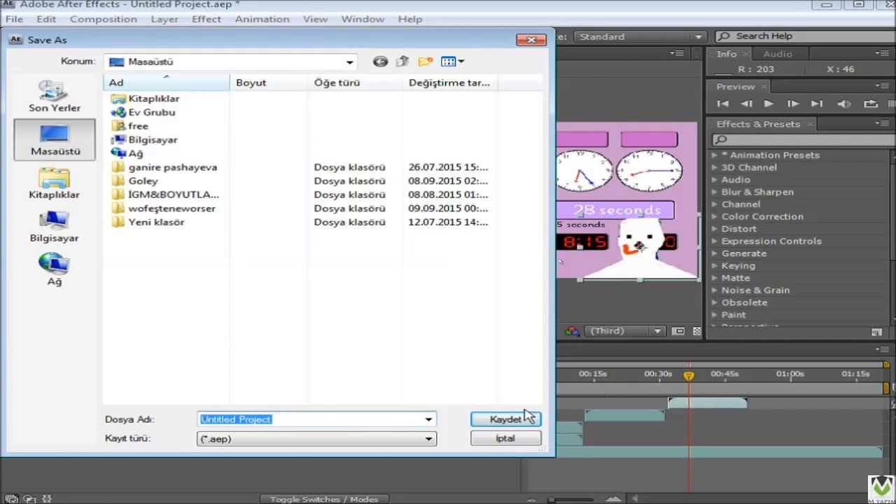
{"action": "left_click", "coordinate": [505, 419]}
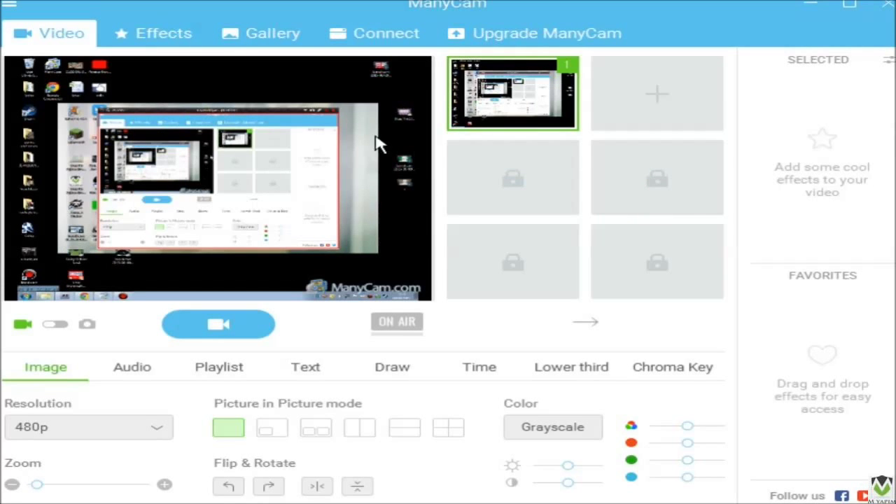
- In ManyCam, add the Hounds Online desktop shortcut as a new game source and return to the main video view
{"action": "right_click", "coordinate": [514, 116]}
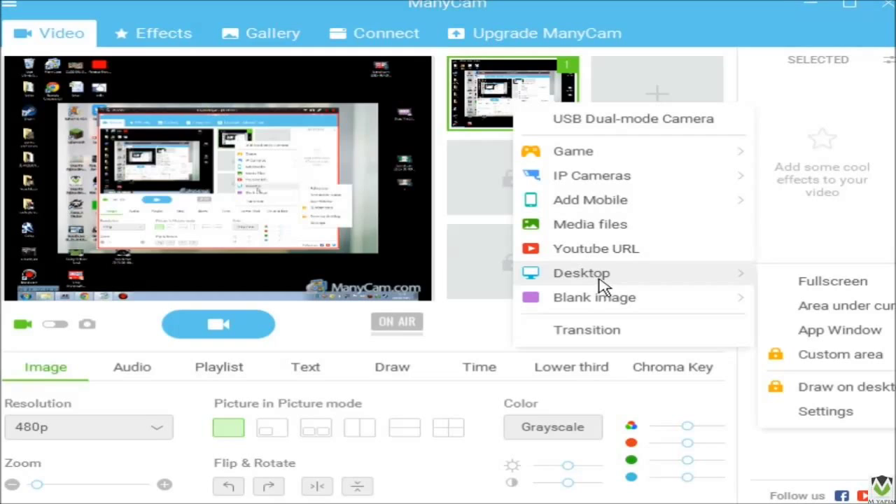
{"action": "mouse_move", "coordinate": [611, 284]}
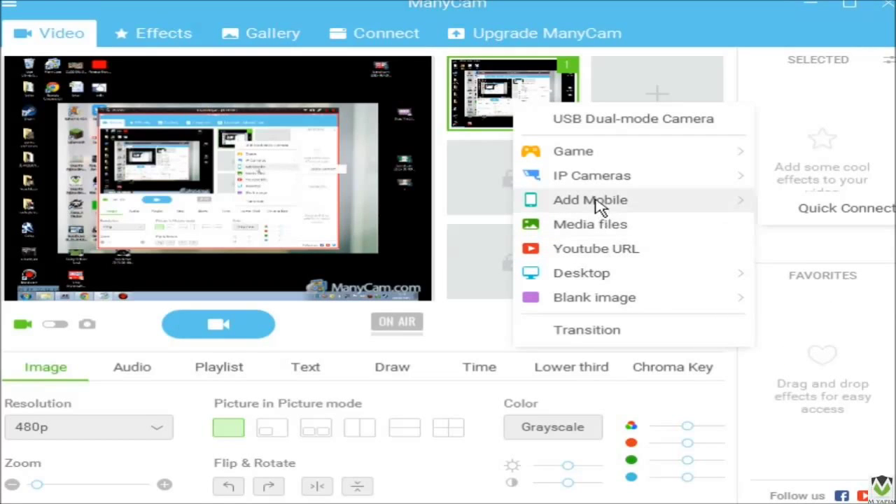
{"action": "mouse_move", "coordinate": [595, 156]}
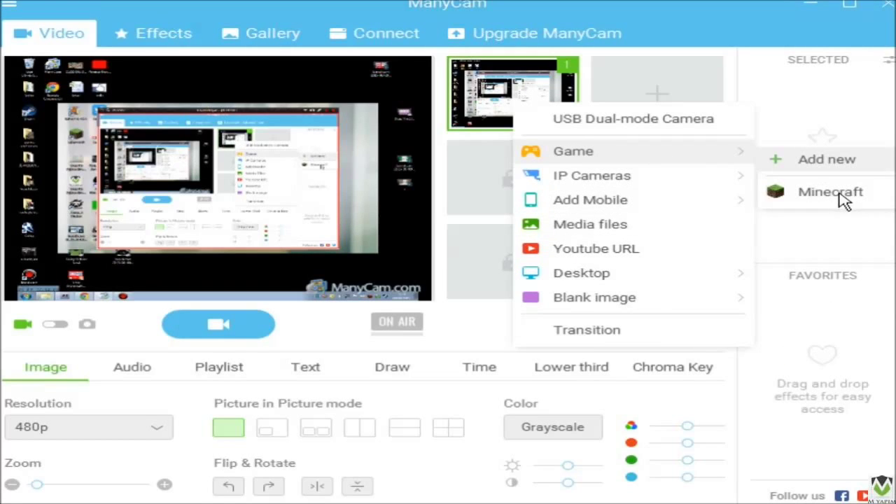
{"action": "left_click", "coordinate": [808, 168]}
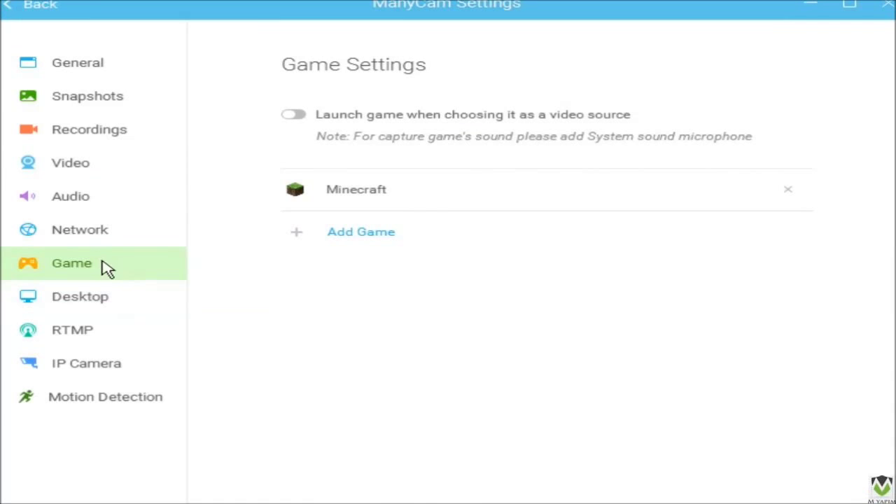
{"action": "left_click", "coordinate": [376, 238]}
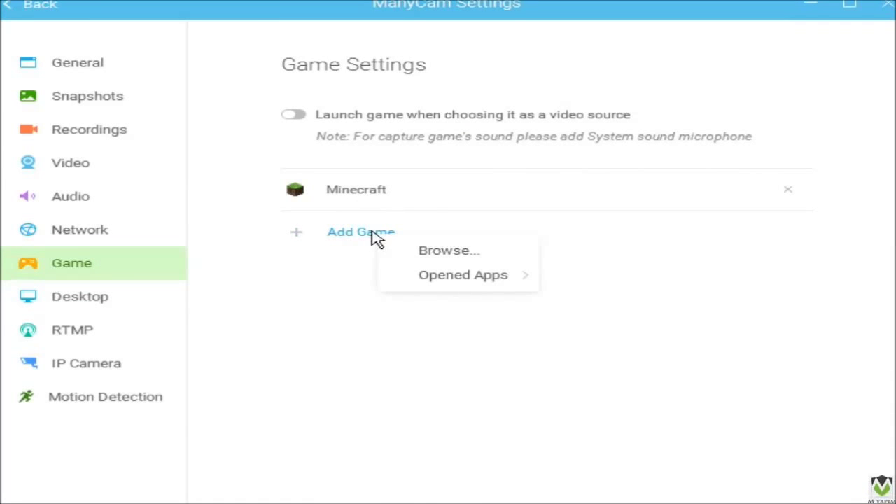
{"action": "left_click", "coordinate": [404, 252]}
{"action": "left_click_drag", "start_coordinate": [711, 144], "coordinate": [688, 304]}
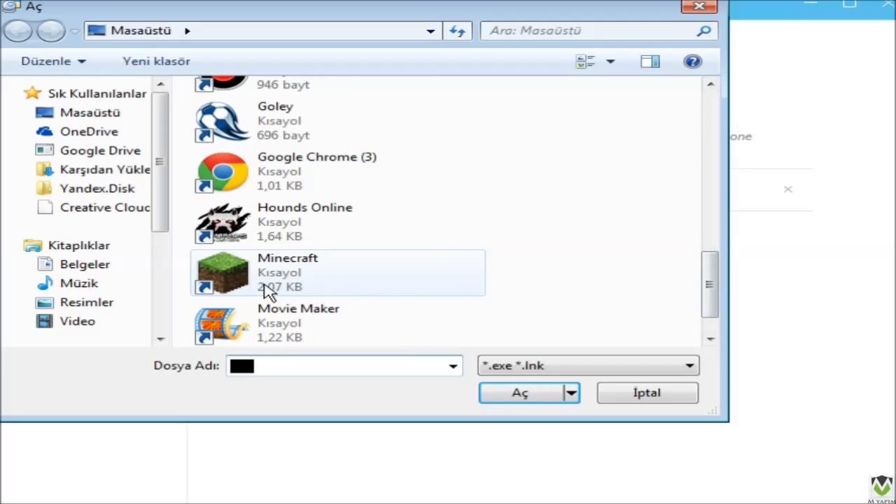
{"action": "left_click", "coordinate": [269, 236]}
{"action": "left_click", "coordinate": [539, 397]}
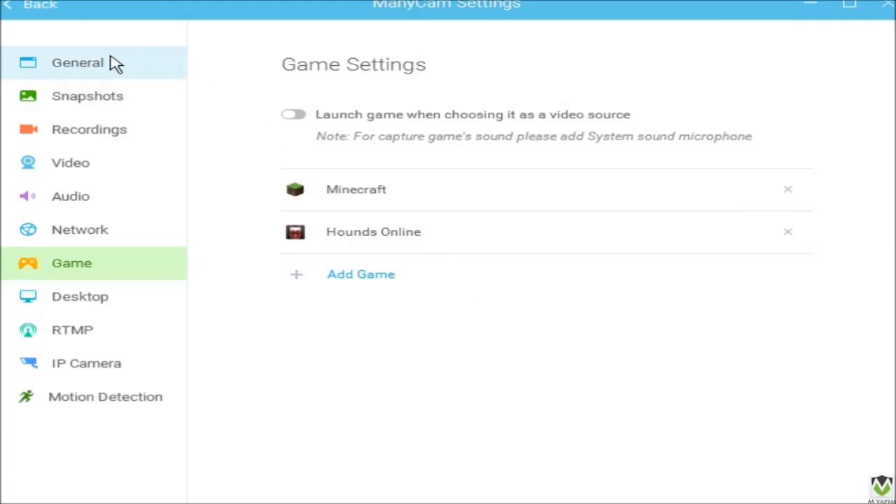
{"action": "left_click", "coordinate": [21, 14]}
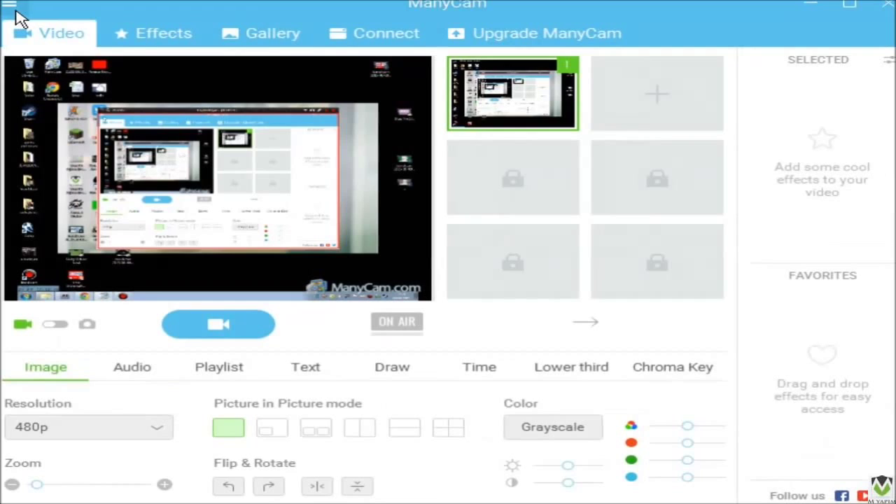
- Set ManyCam's second video source to a green blank image
{"action": "left_click", "coordinate": [600, 87]}
{"action": "mouse_move", "coordinate": [622, 291]}
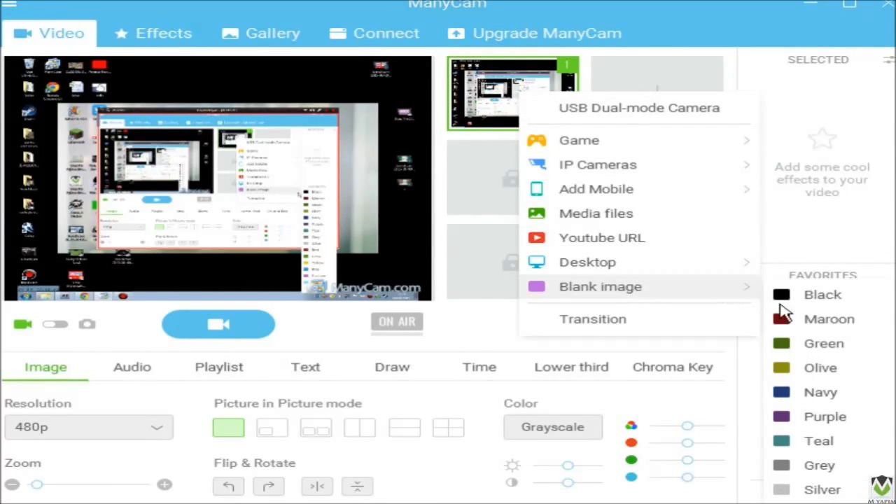
{"action": "left_click", "coordinate": [818, 350]}
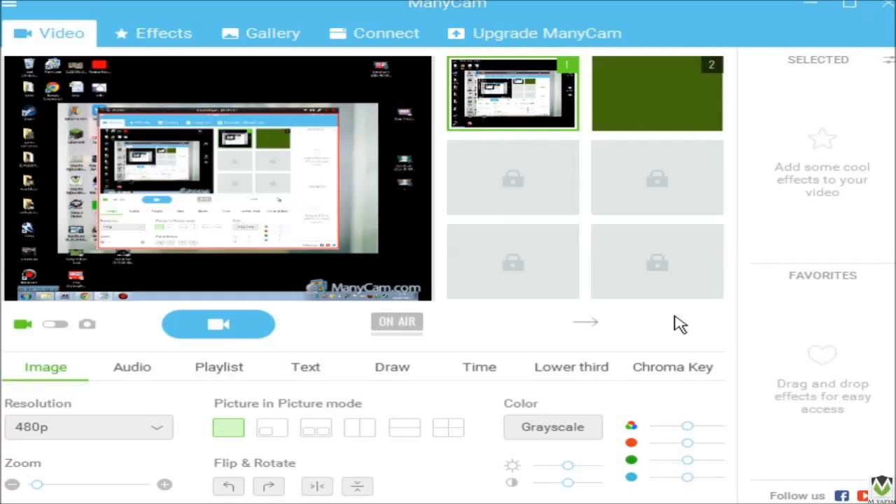
{"action": "left_click", "coordinate": [700, 73]}
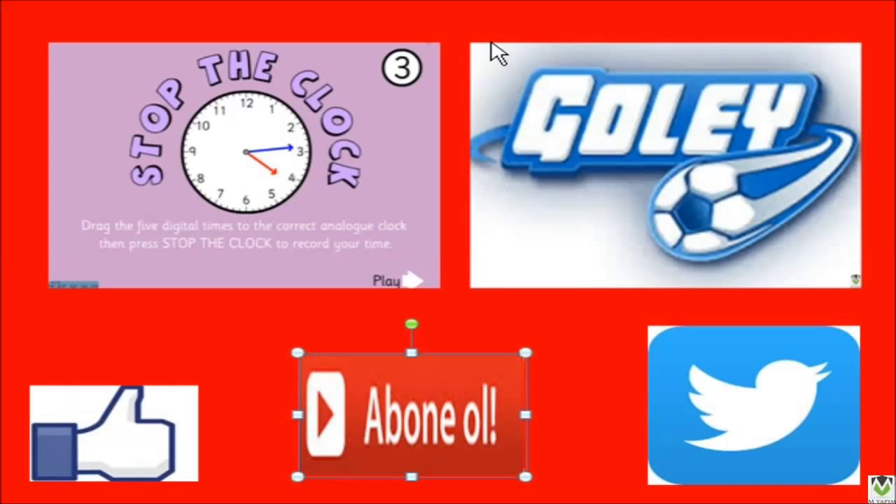
- Switch to the red end-screen slide and select its Stop the Clock video
{"action": "left_click", "coordinate": [292, 126]}
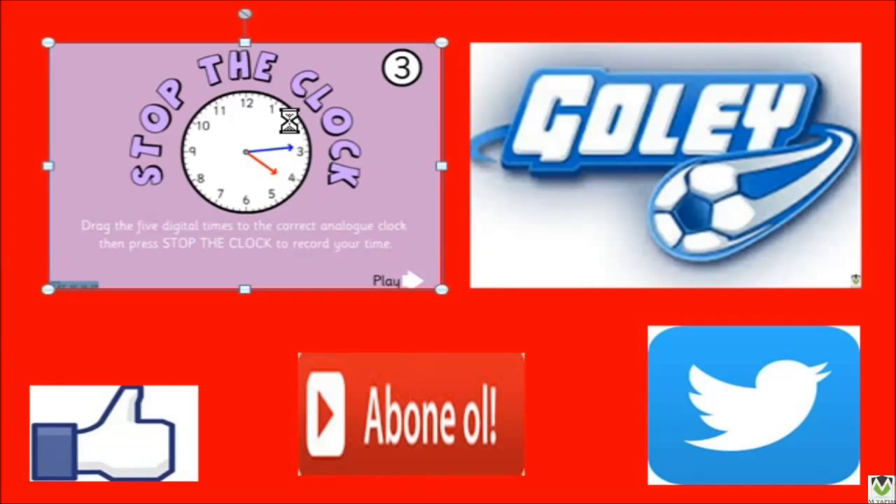